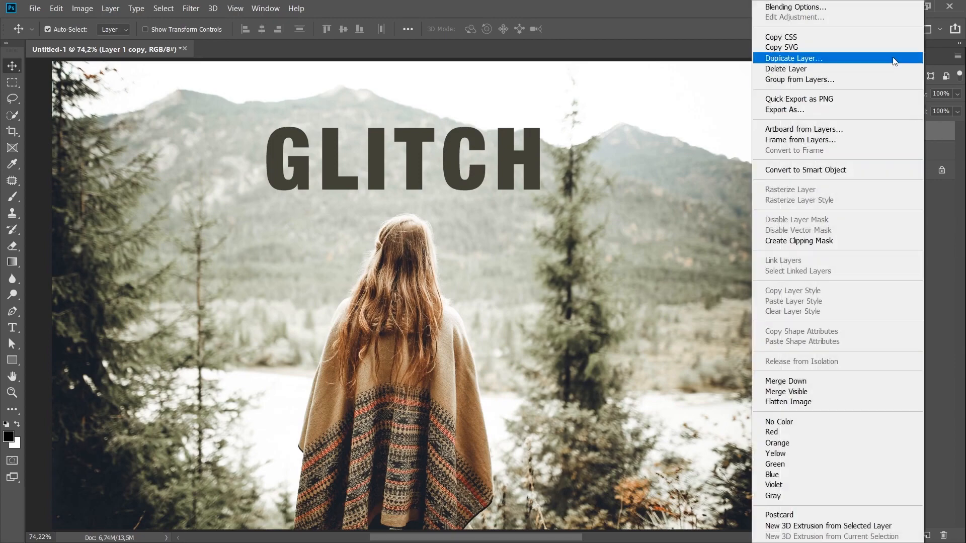
# Step: Disable the G and B channels of Layer 1 copy in its blending options, leaving only R active
pyautogui.click(801, 7)
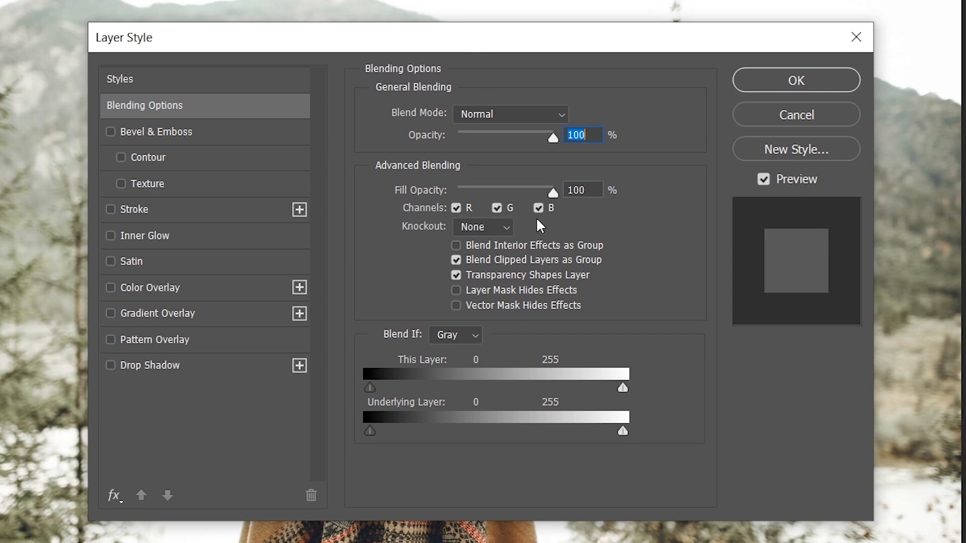
pyautogui.click(496, 207)
pyautogui.click(538, 208)
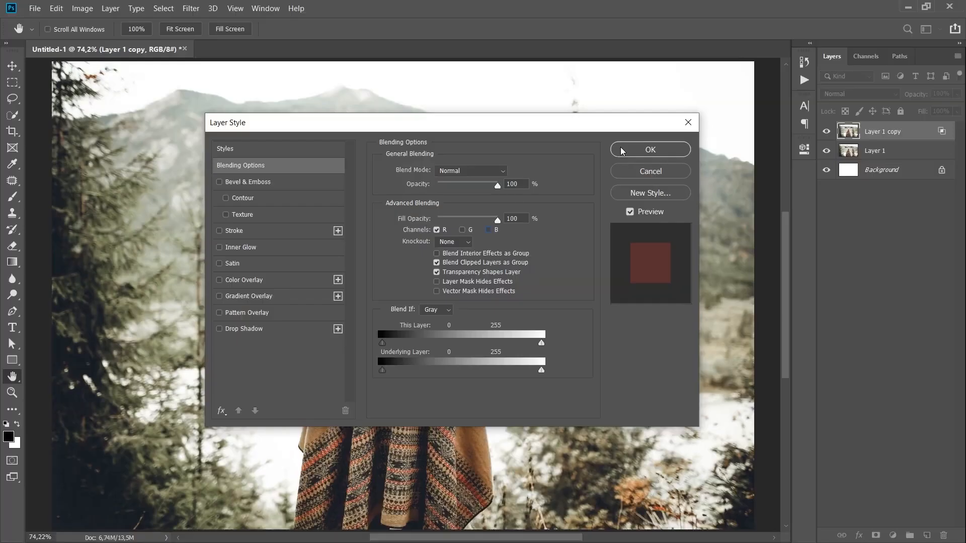
pyautogui.click(783, 86)
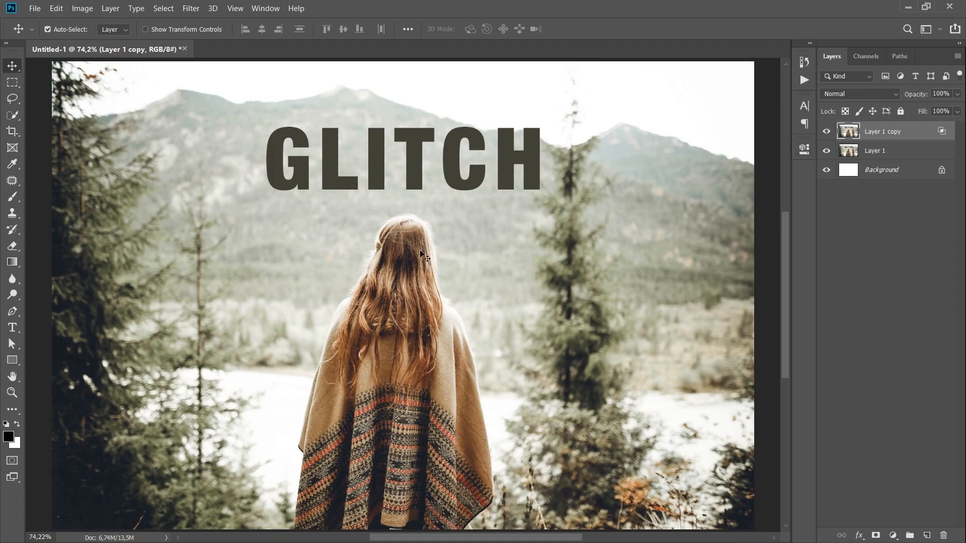
# Step: Offset the red-only Layer 1 copy horizontally to the right by about 20 px to create the colour split
pyautogui.moveTo(380, 255); pyautogui.dragTo(399, 255)
pyautogui.hotkey('ctrl', 'z')
pyautogui.hotkey('shift', 'Right')
pyautogui.hotkey('shift', 'Right')
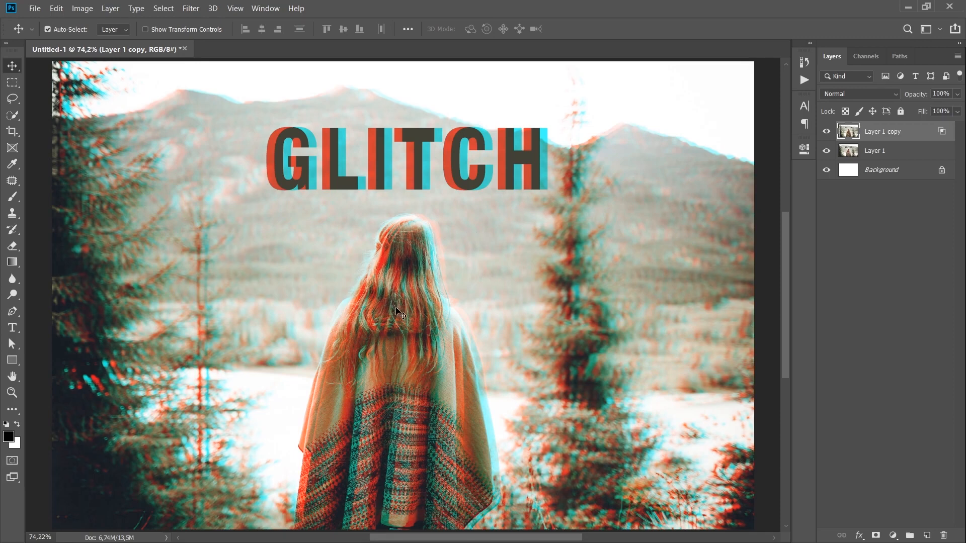
# Step: Duplicate Layer 1 and rename the red-only Layer 1 copy above it as glitch
pyautogui.click(888, 152)
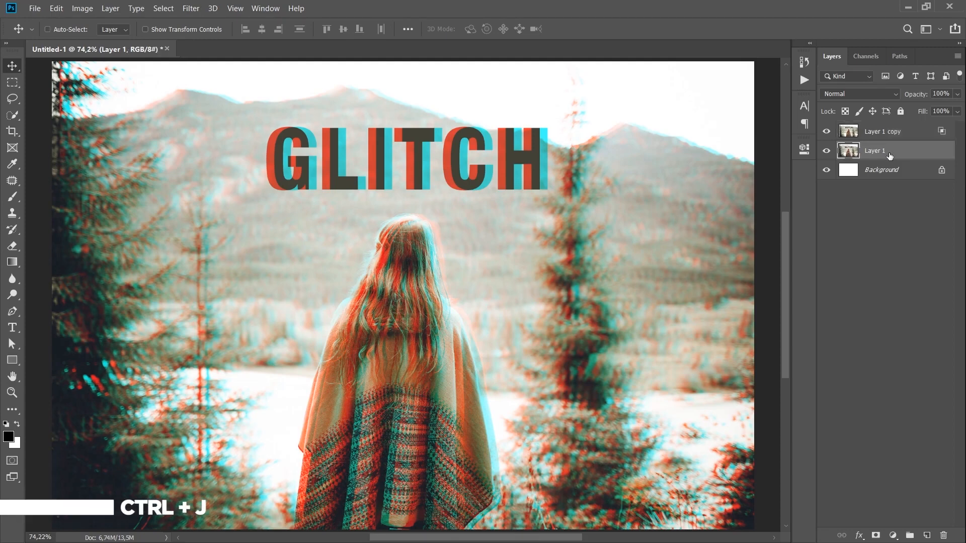
pyautogui.hotkey('ctrl', 'j')
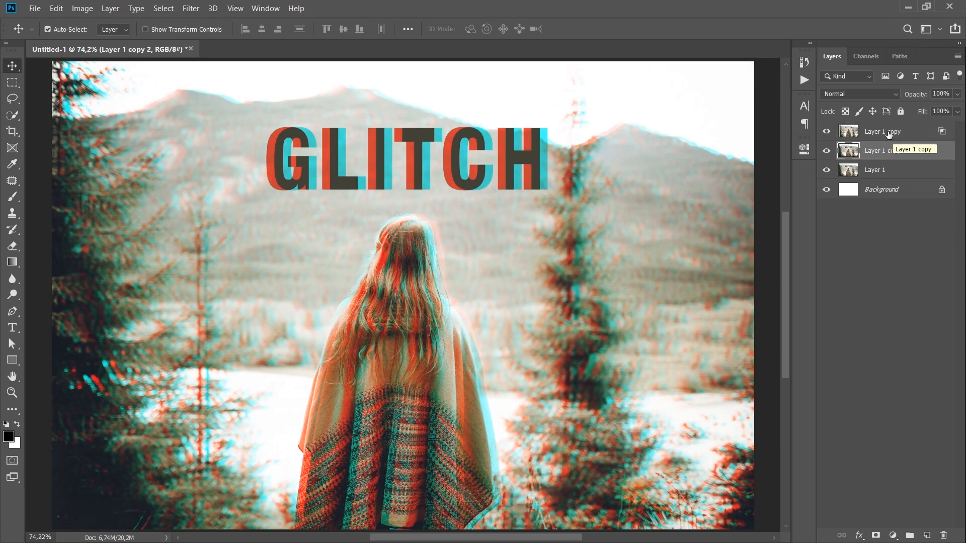
pyautogui.click(890, 135)
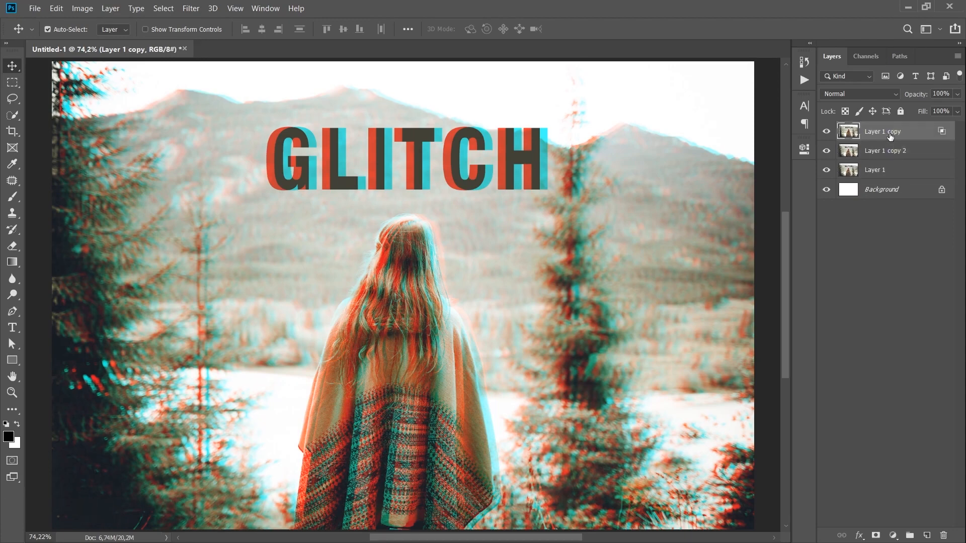
pyautogui.doubleClick(889, 135)
pyautogui.write('glitch')
# Step: On Layer 1 copy 2, select eight thin horizontal rectangular strips: four across the woman's edges and four across the GLITCH title
pyautogui.click(904, 150)
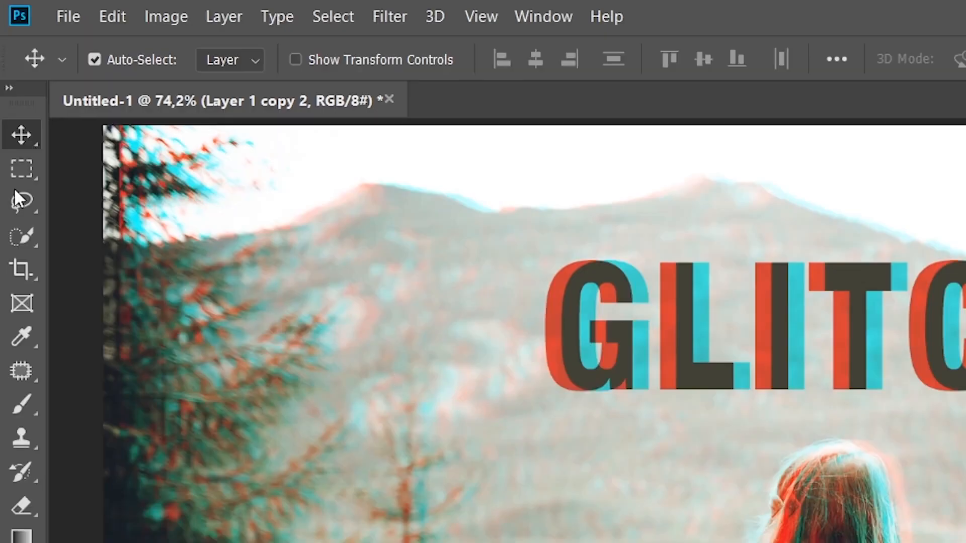
pyautogui.click(26, 174)
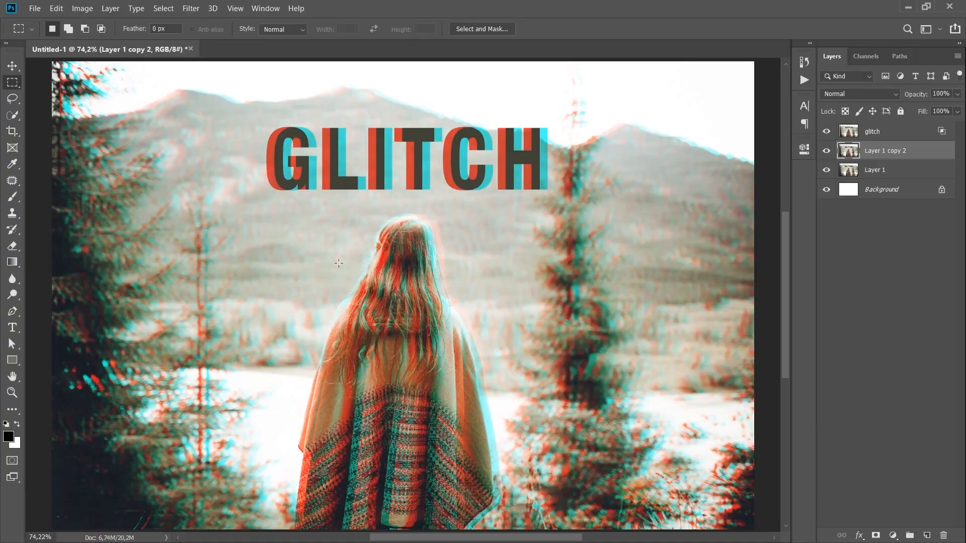
pyautogui.moveTo(344, 257); pyautogui.dragTo(389, 265)
pyautogui.moveTo(484, 303); pyautogui.dragTo(423, 307)
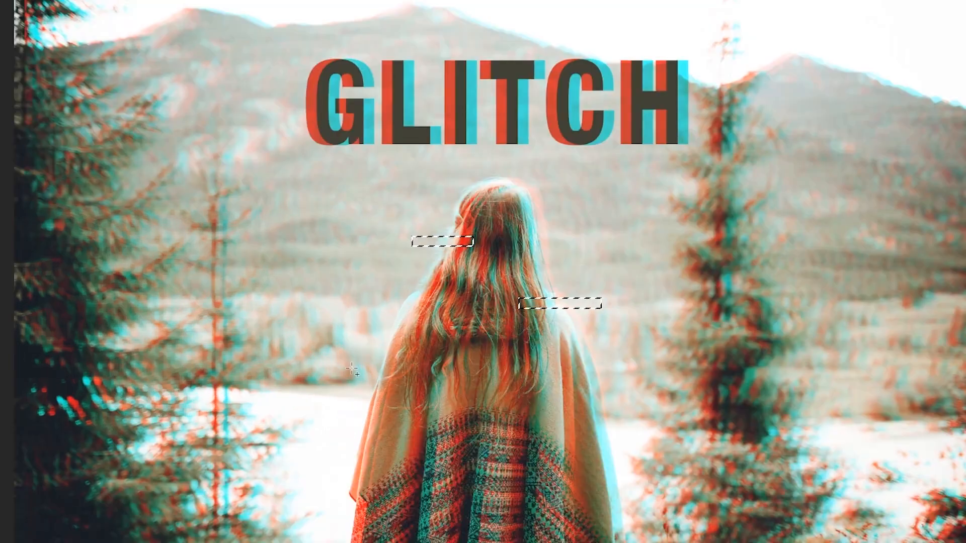
pyautogui.moveTo(356, 364); pyautogui.dragTo(412, 376)
pyautogui.moveTo(615, 457); pyautogui.dragTo(559, 466)
pyautogui.moveTo(699, 120); pyautogui.dragTo(658, 128)
pyautogui.moveTo(532, 92); pyautogui.dragTo(506, 101)
pyautogui.moveTo(424, 111); pyautogui.dragTo(391, 123)
pyautogui.moveTo(297, 80); pyautogui.dragTo(327, 88)
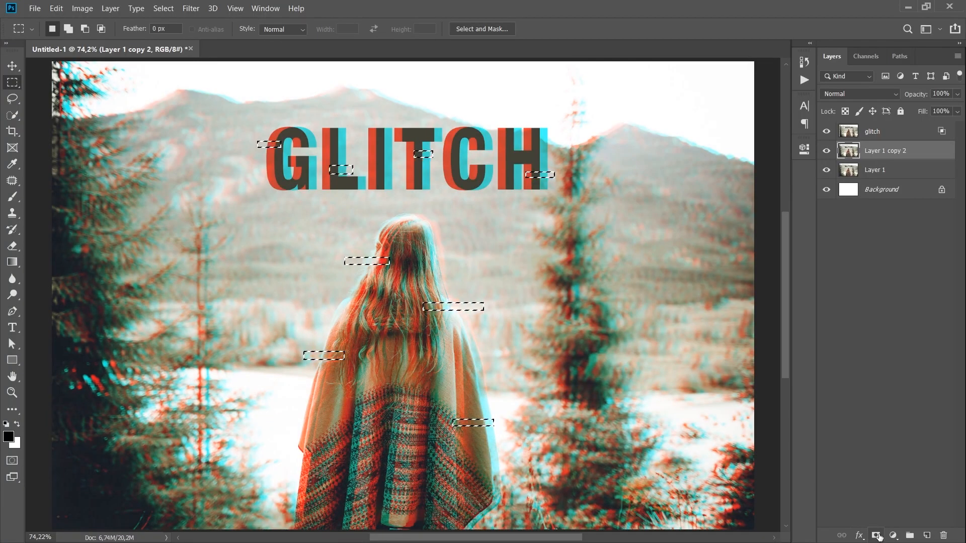
# Step: Mask Layer 1 copy 2 to the selected strips and shift the layer slightly to the right
pyautogui.click(875, 536)
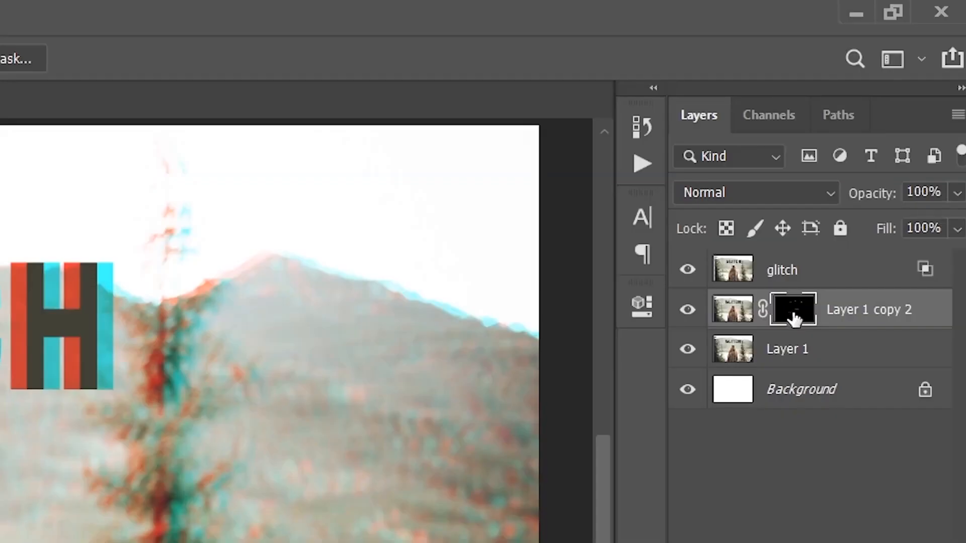
pyautogui.click(745, 319)
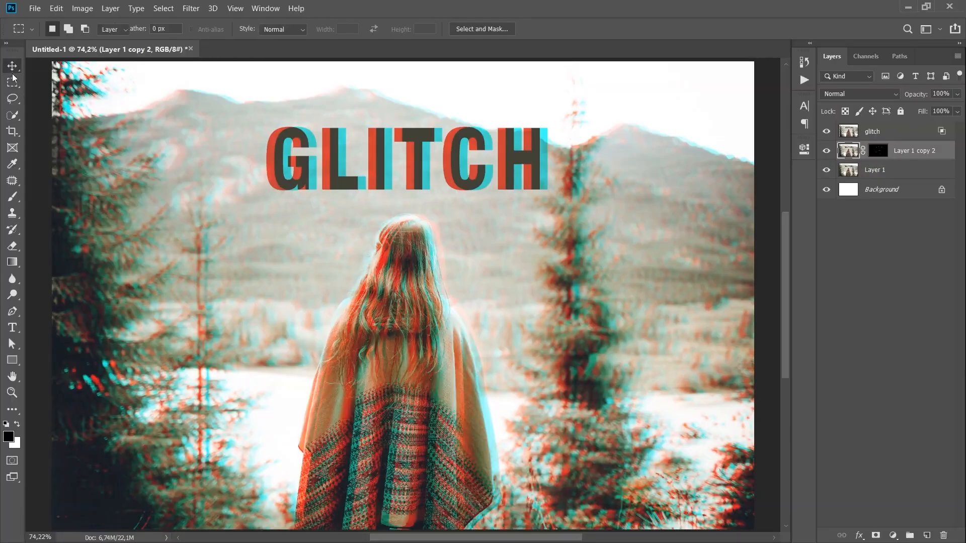
pyautogui.click(11, 70)
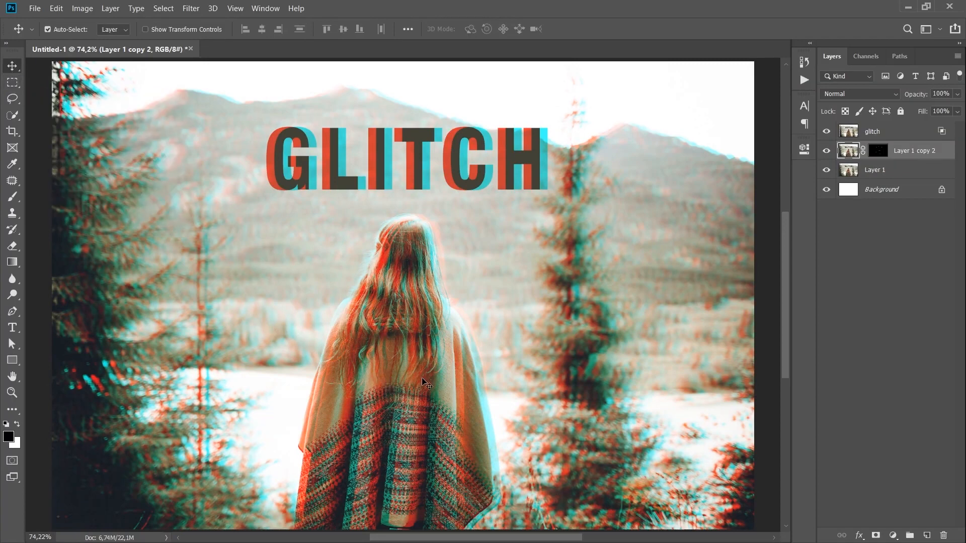
pyautogui.moveTo(411, 374); pyautogui.dragTo(380, 386)
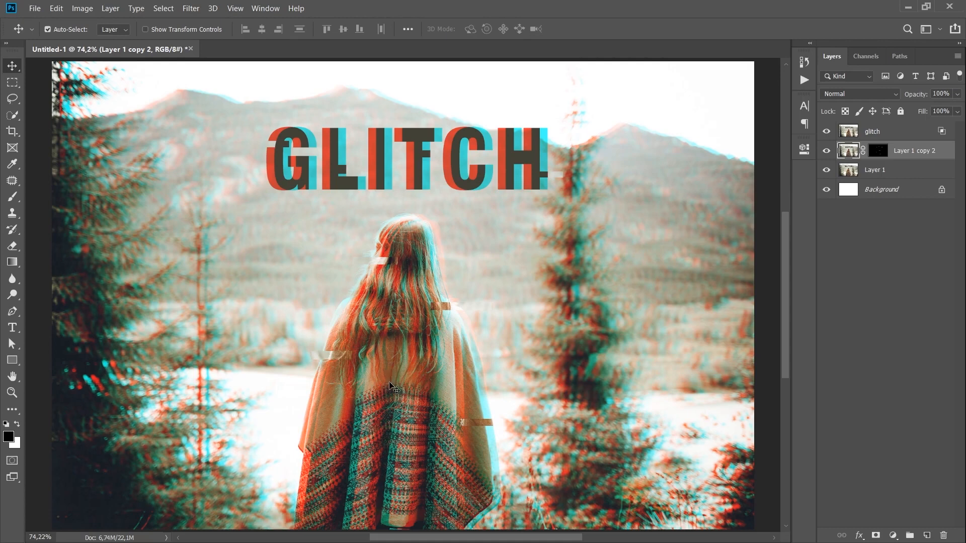
# Step: Duplicate Layer 1 again and select a new set of thin horizontal strips across the woman's edges and the GLITCH letters, away from the earlier ones
pyautogui.click(893, 173)
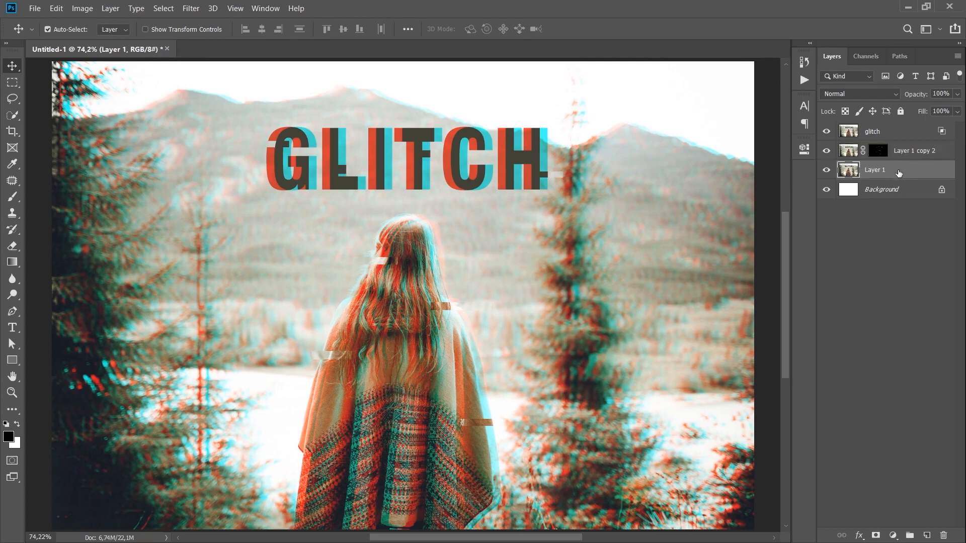
pyautogui.hotkey('ctrl', 'j')
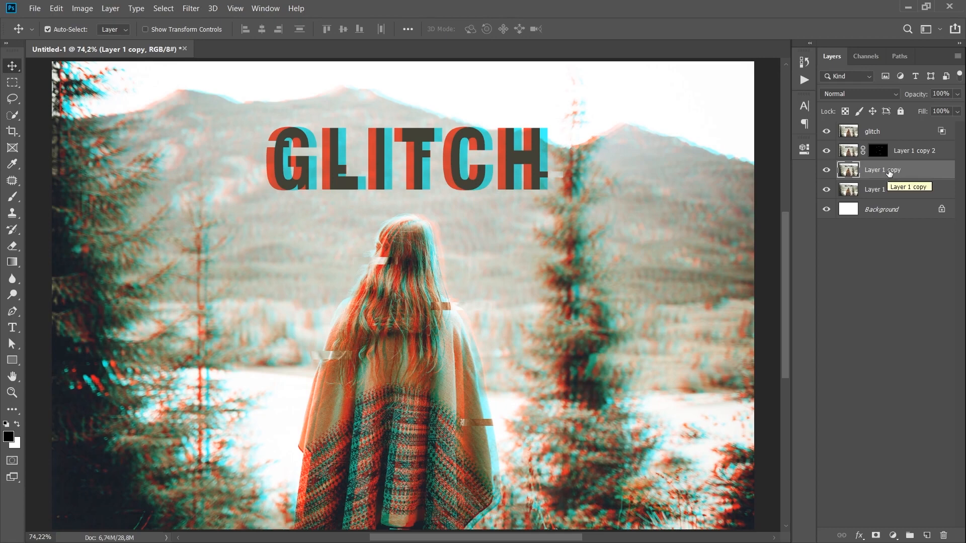
pyautogui.click(13, 83)
pyautogui.moveTo(333, 286); pyautogui.dragTo(375, 292)
pyautogui.moveTo(495, 396); pyautogui.dragTo(452, 402)
pyautogui.moveTo(327, 426); pyautogui.dragTo(290, 434)
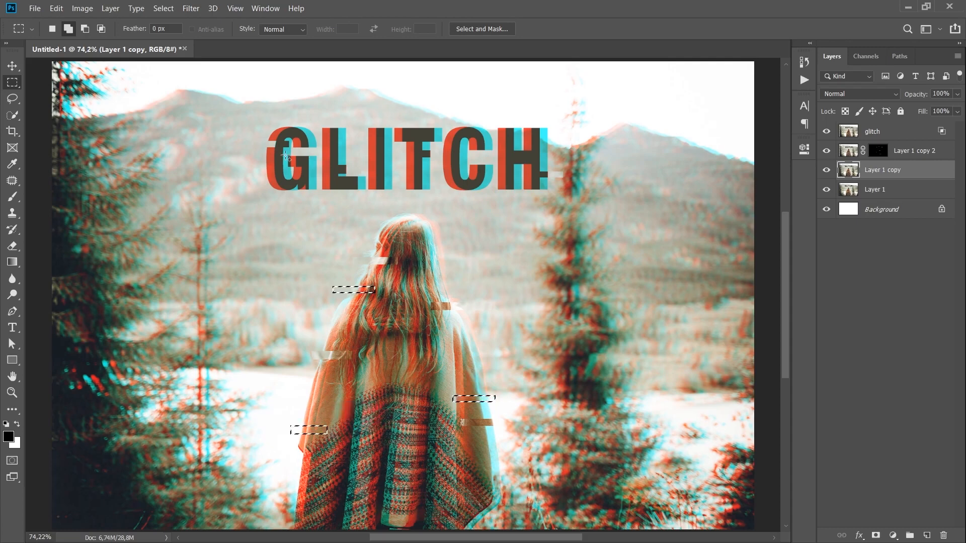
pyautogui.moveTo(252, 160); pyautogui.dragTo(281, 166)
pyautogui.moveTo(360, 141); pyautogui.dragTo(382, 149)
pyautogui.moveTo(497, 178); pyautogui.dragTo(516, 185)
pyautogui.moveTo(519, 135); pyautogui.dragTo(547, 142)
pyautogui.moveTo(402, 181); pyautogui.dragTo(431, 188)
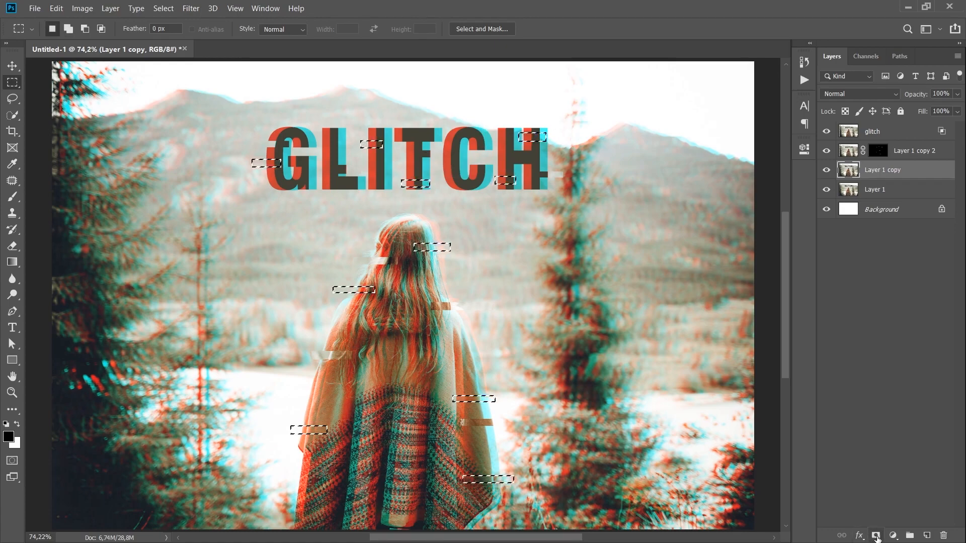
# Step: Mask the new Layer 1 copy to the selected strips and shift the layer about 20 px to the left
pyautogui.click(876, 536)
pyautogui.click(848, 172)
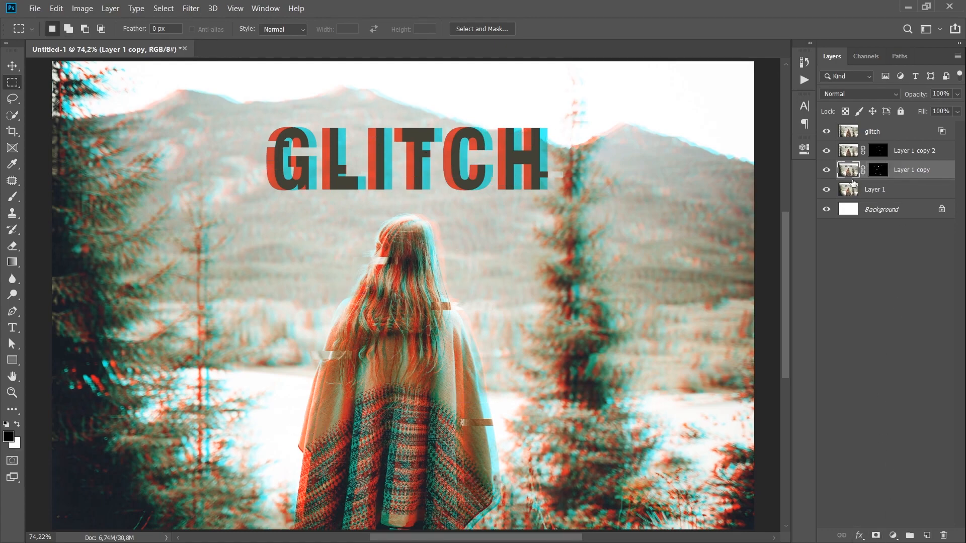
pyautogui.click(19, 67)
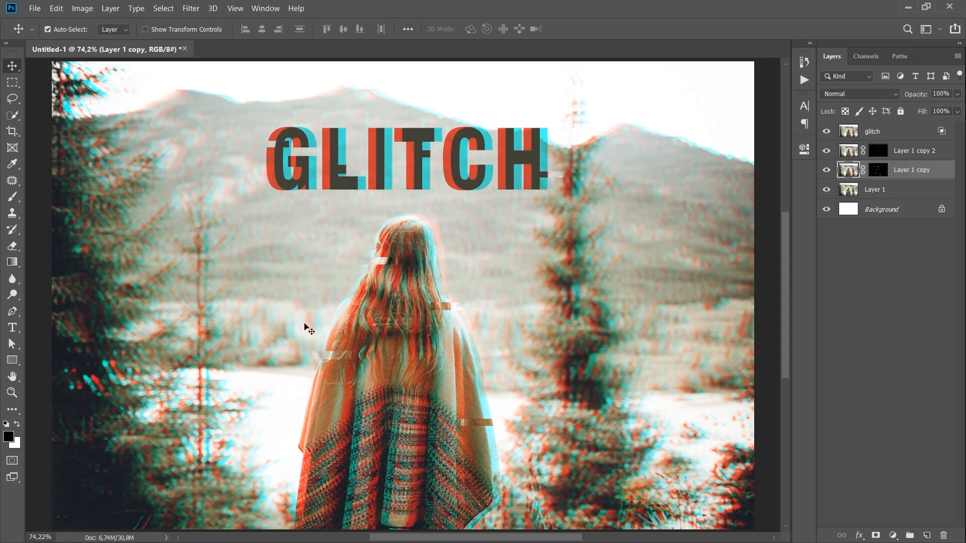
pyautogui.hotkey('shift', 'Left')
pyautogui.hotkey('shift', 'Left')
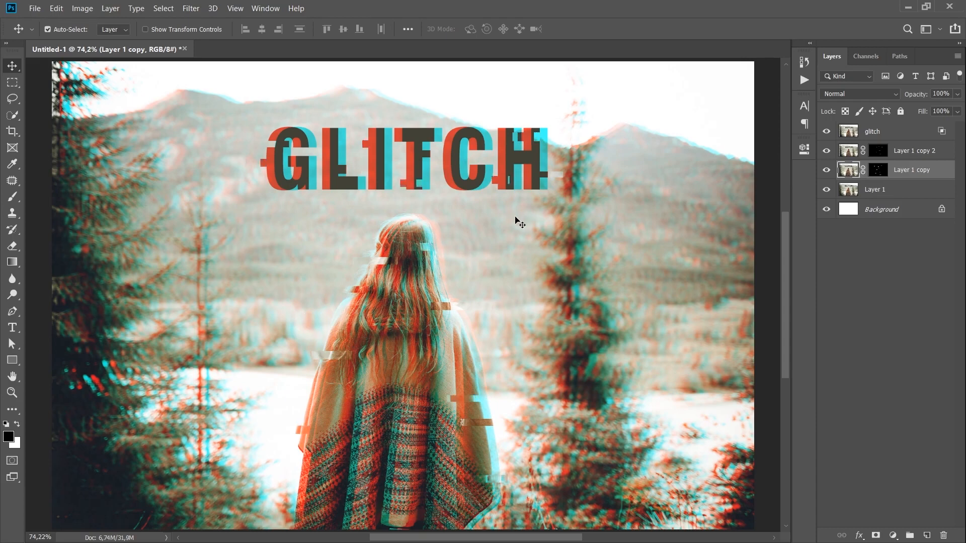